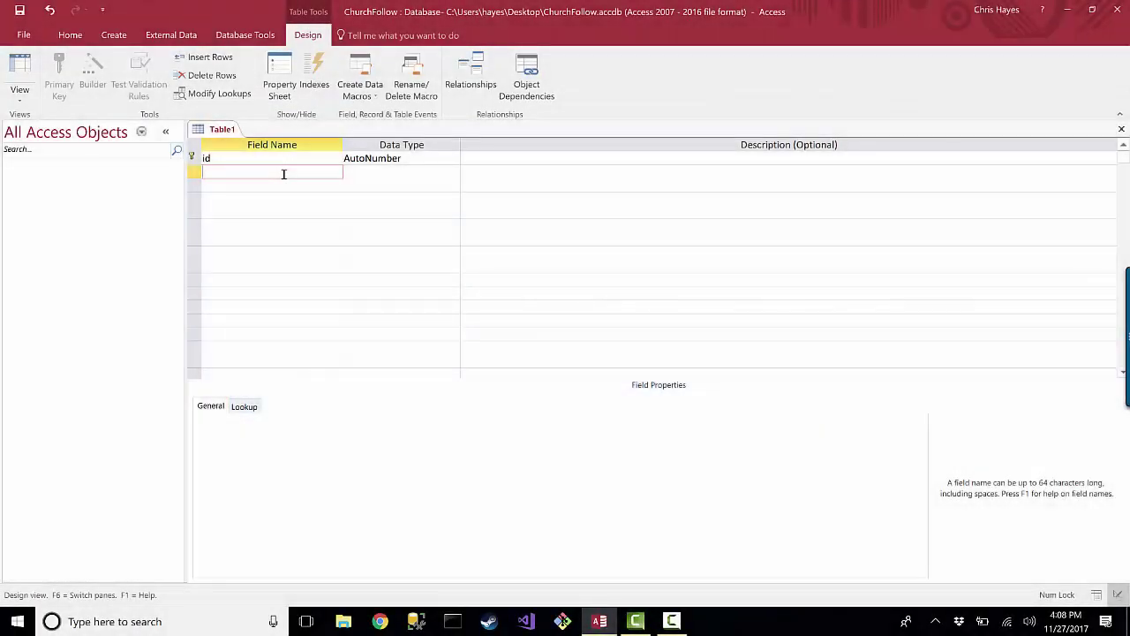
- Add a ContactName Short Text field under id and check its 255-character field size
{"action": "type", "text": "Cont"}
{"action": "type", "text": "act"}
{"action": "type", "text": "Name"}
{"action": "key", "text": "Tab"}
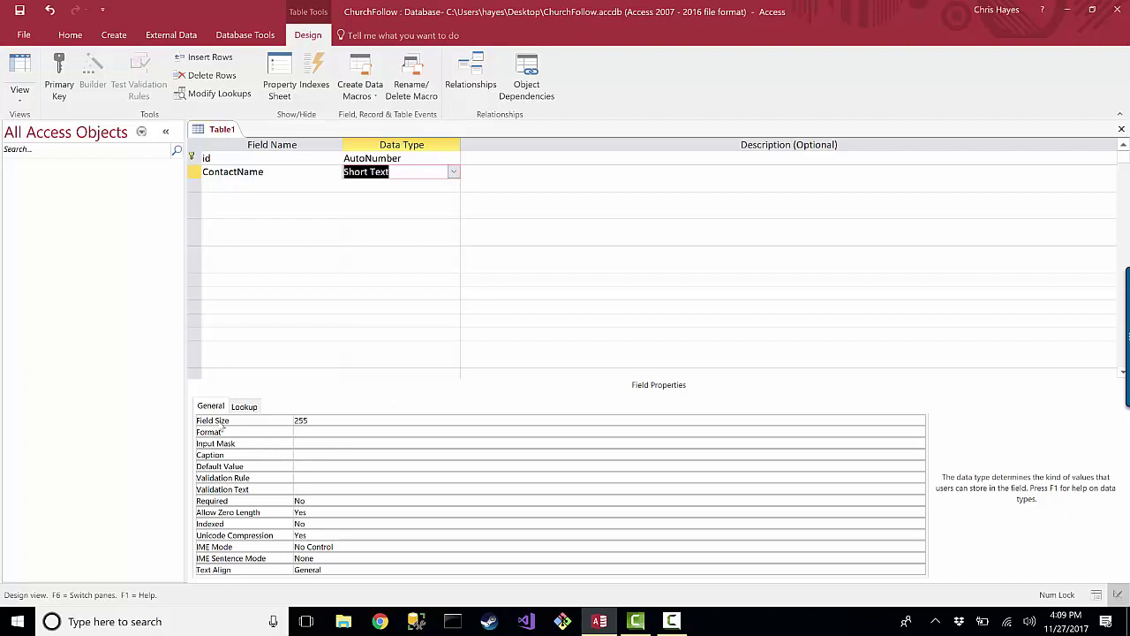
{"action": "left_click", "coordinate": [317, 421]}
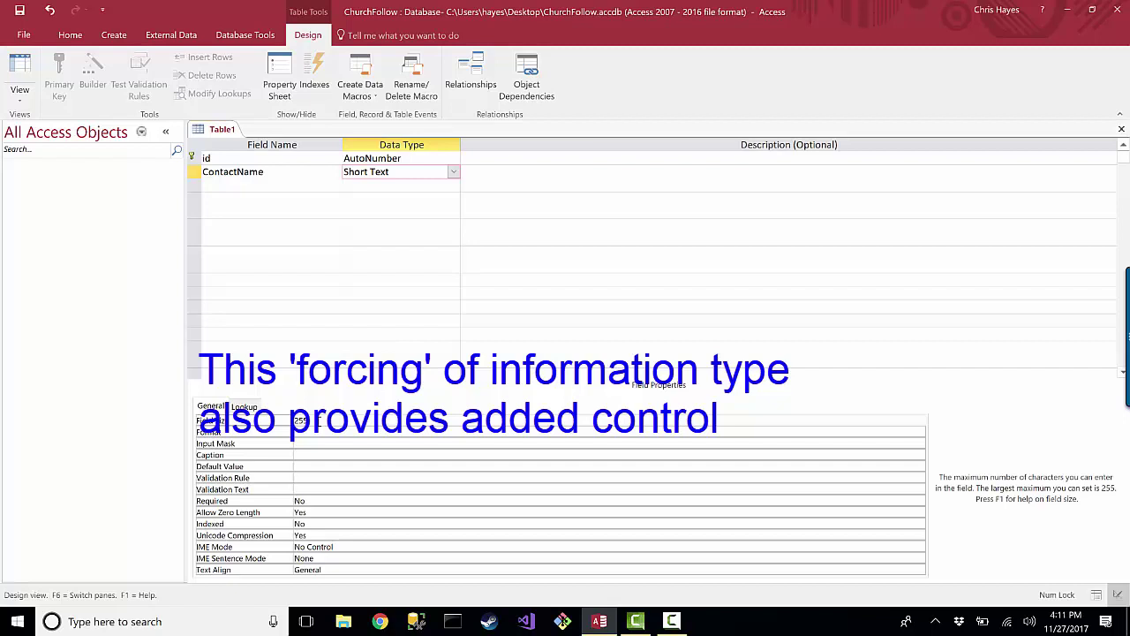
- Enter Address, Apartment and City in rows three to five, keeping Short Text for each
{"action": "left_click", "coordinate": [244, 183]}
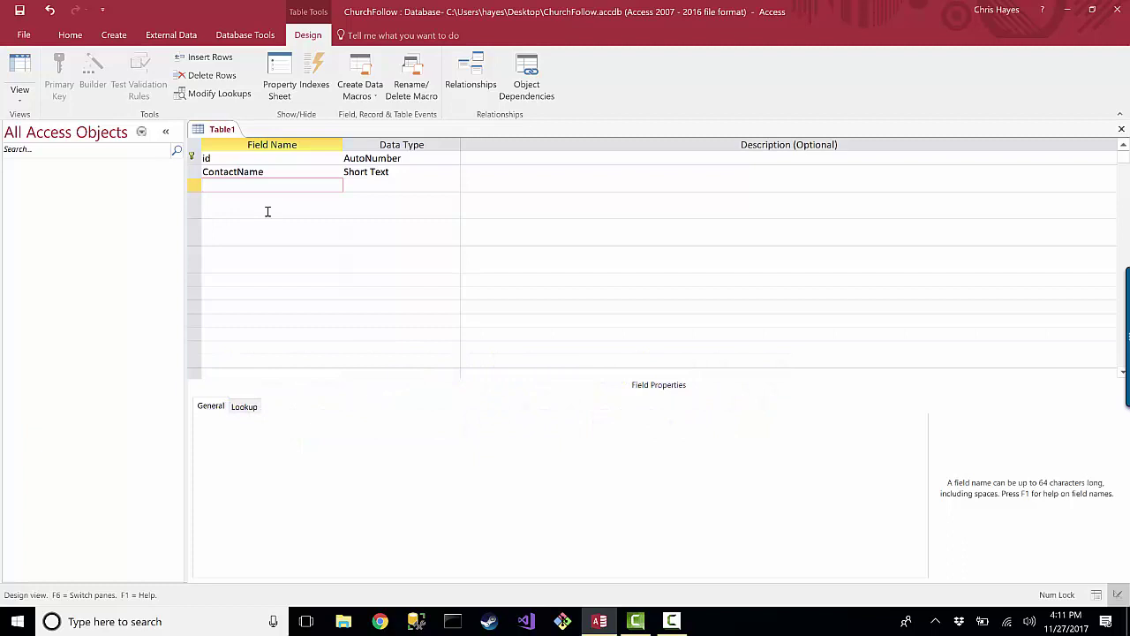
{"action": "type", "text": "Address"}
{"action": "key", "text": "Tab"}
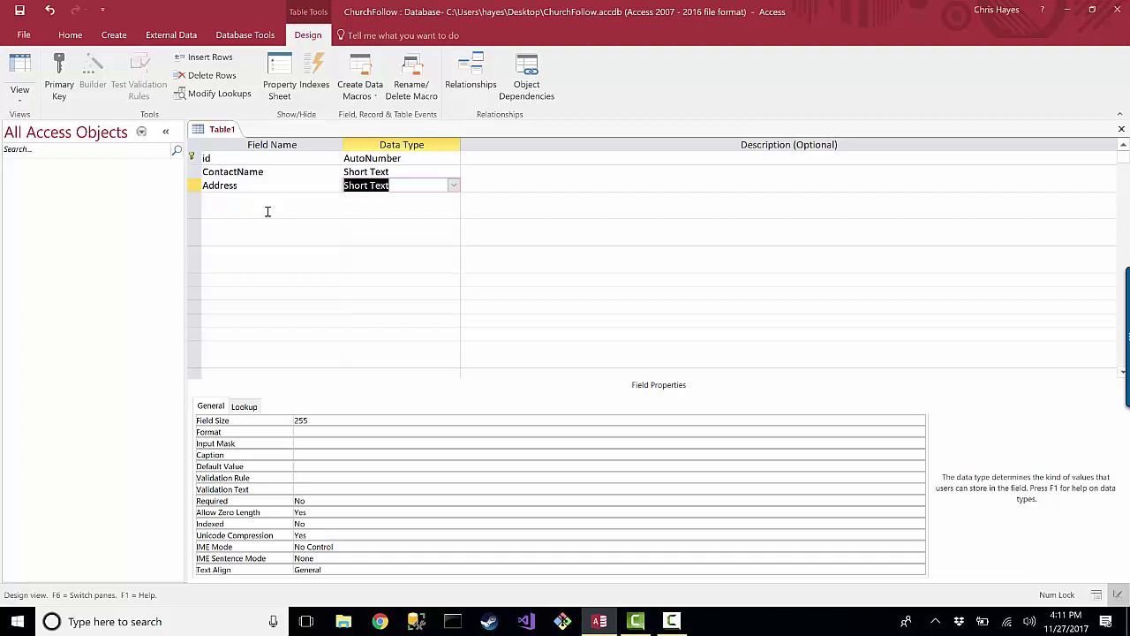
{"action": "key", "text": "Tab"}
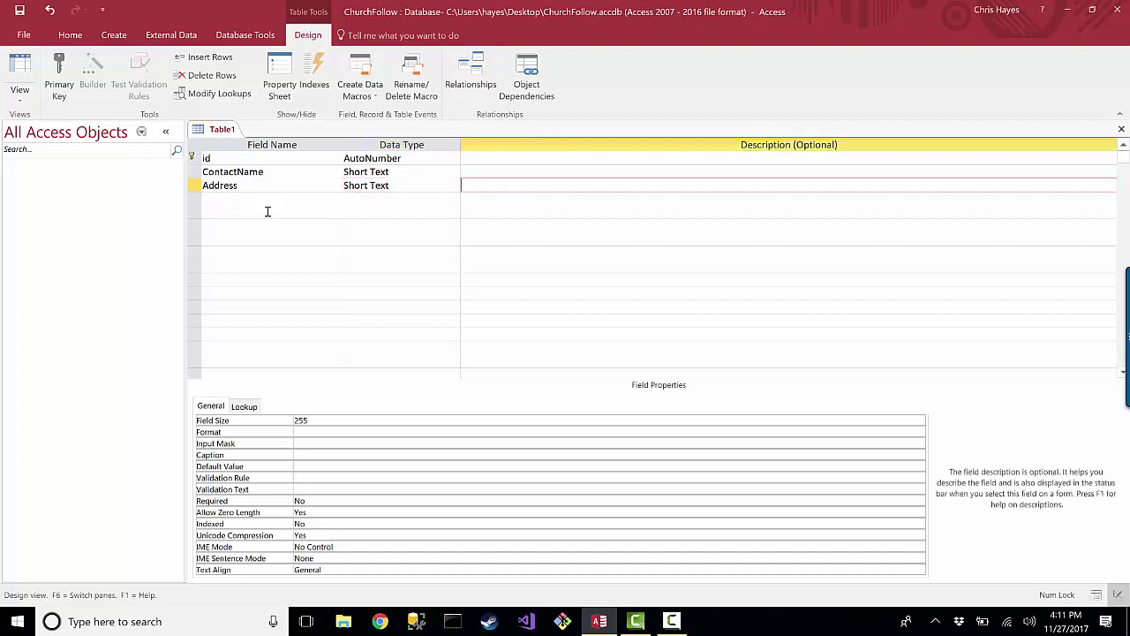
{"action": "key", "text": "Tab"}
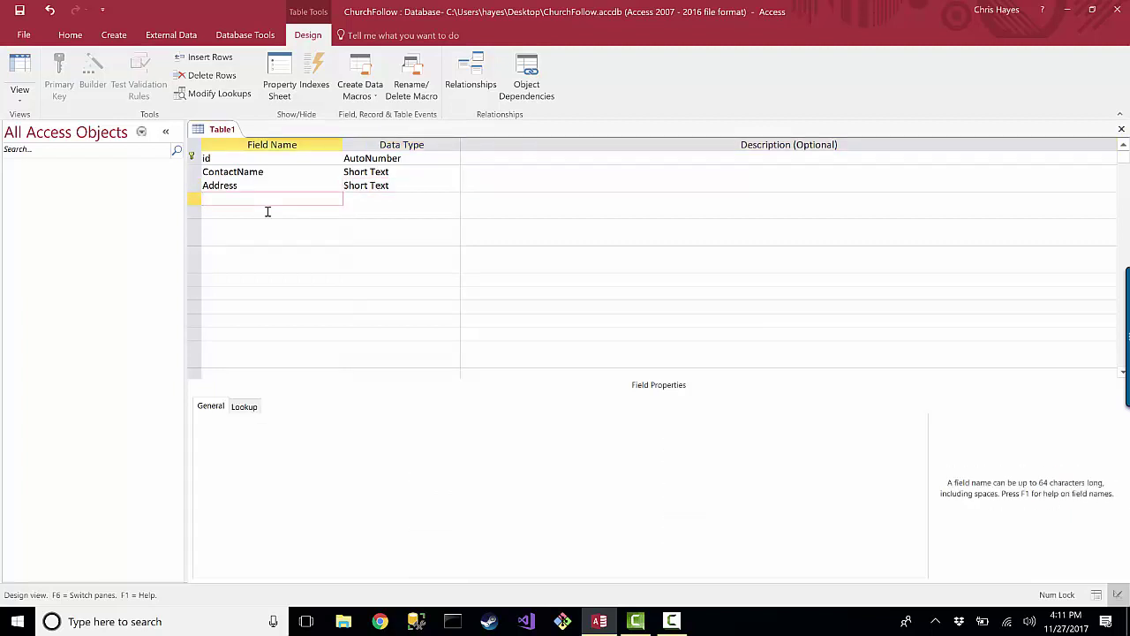
{"action": "type", "text": "Apar"}
{"action": "type", "text": "tment"}
{"action": "key", "text": "Tab"}
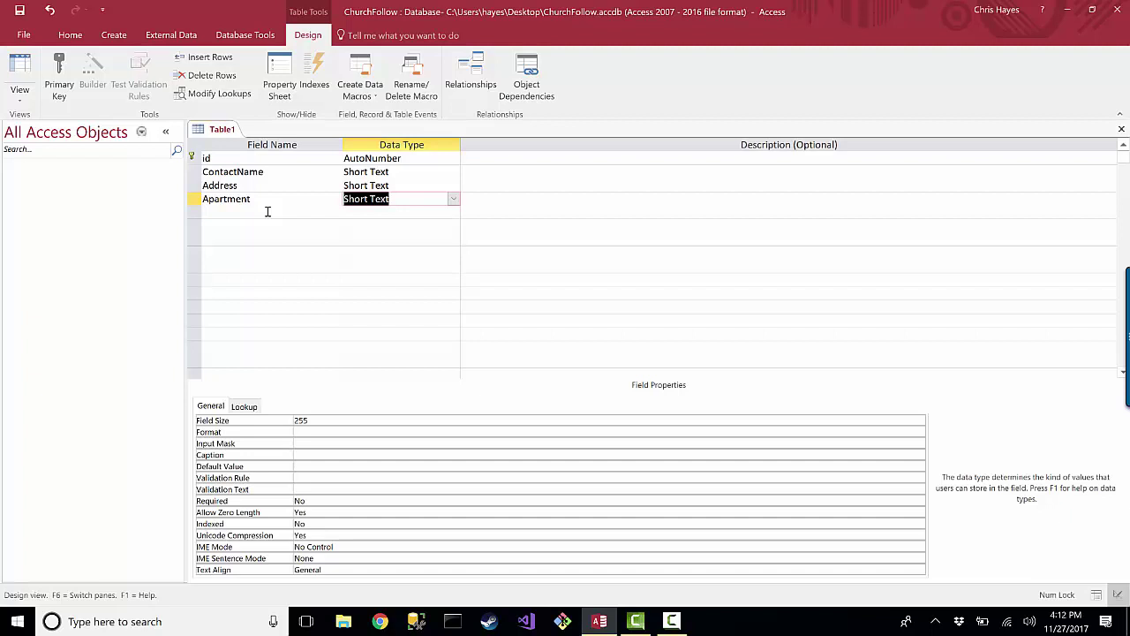
{"action": "key", "text": "Tab"}
{"action": "key", "text": "Tab"}
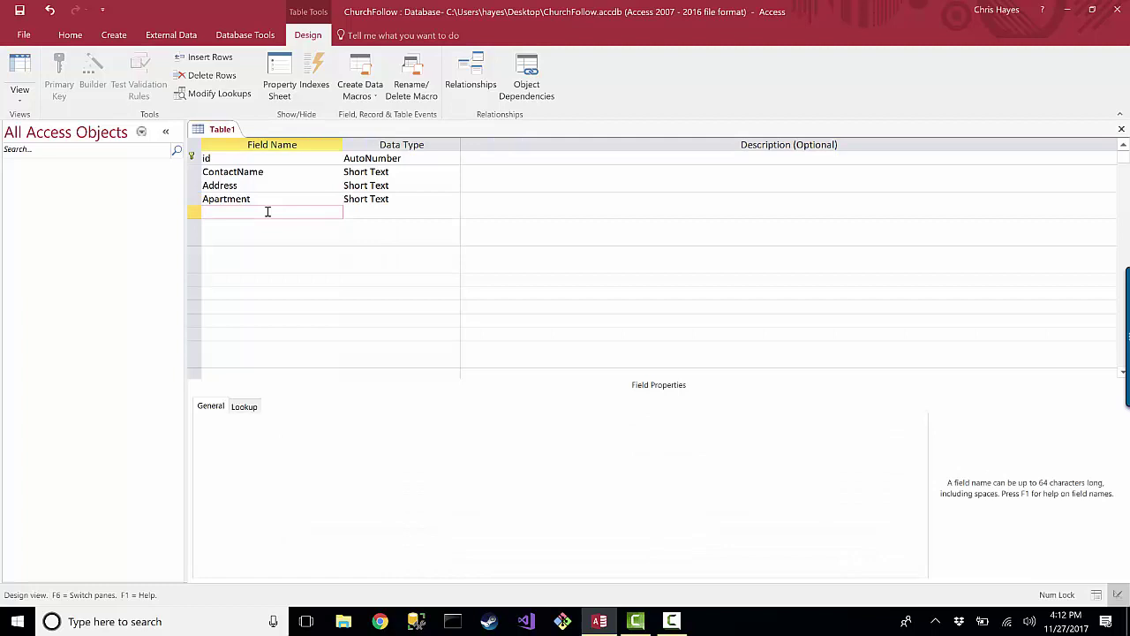
{"action": "type", "text": "C"}
{"action": "type", "text": "ity"}
{"action": "key", "text": "Tab"}
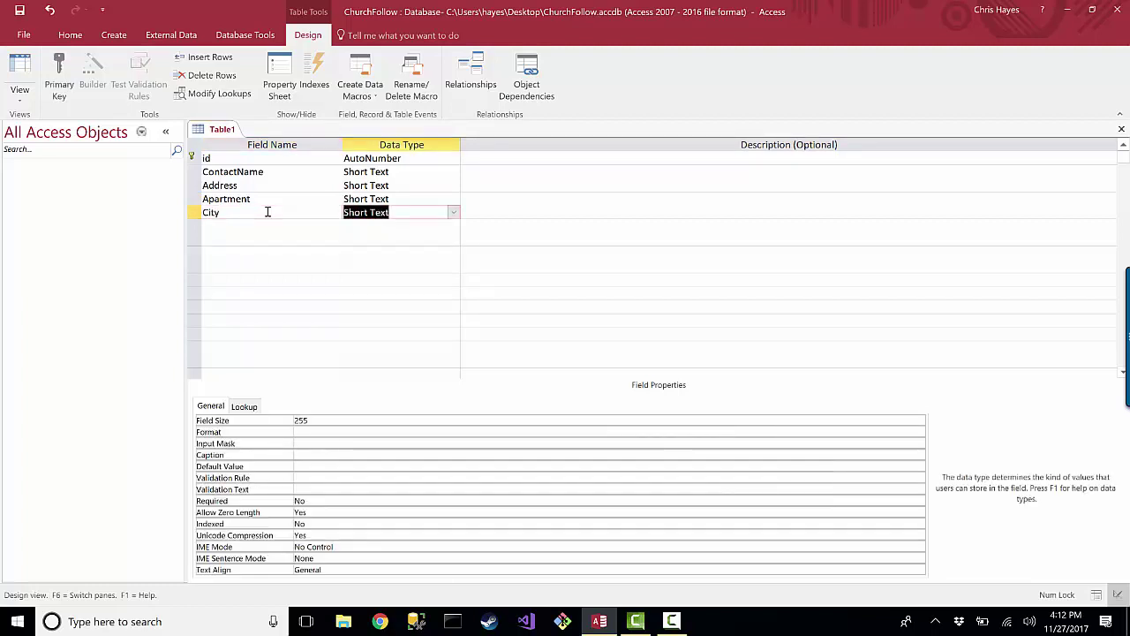
{"action": "key", "text": "Tab"}
{"action": "key", "text": "Tab"}
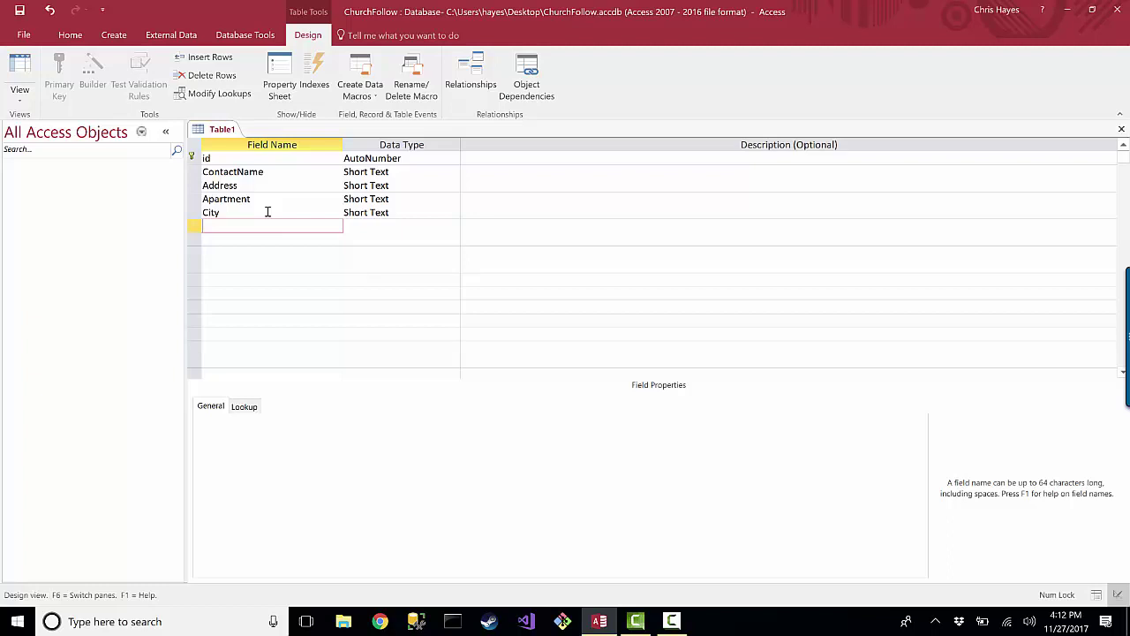
- Add State and PostalCode fields, both Short Text, below City
{"action": "type", "text": "State"}
{"action": "key", "text": "Tab"}
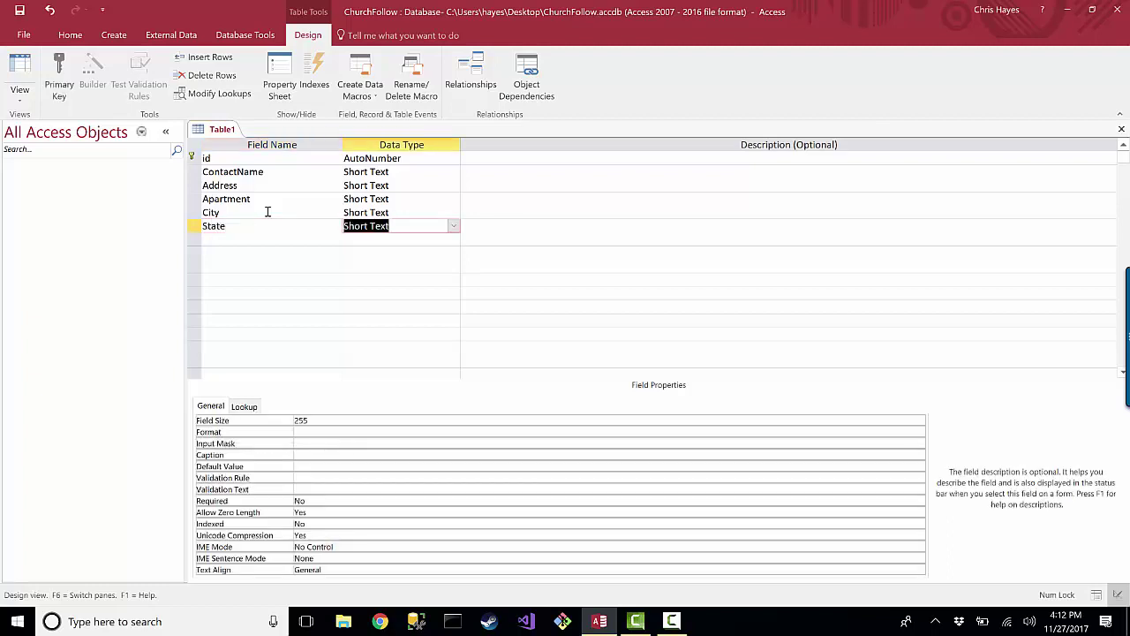
{"action": "key", "text": "Tab"}
{"action": "key", "text": "Tab"}
{"action": "type", "text": "P"}
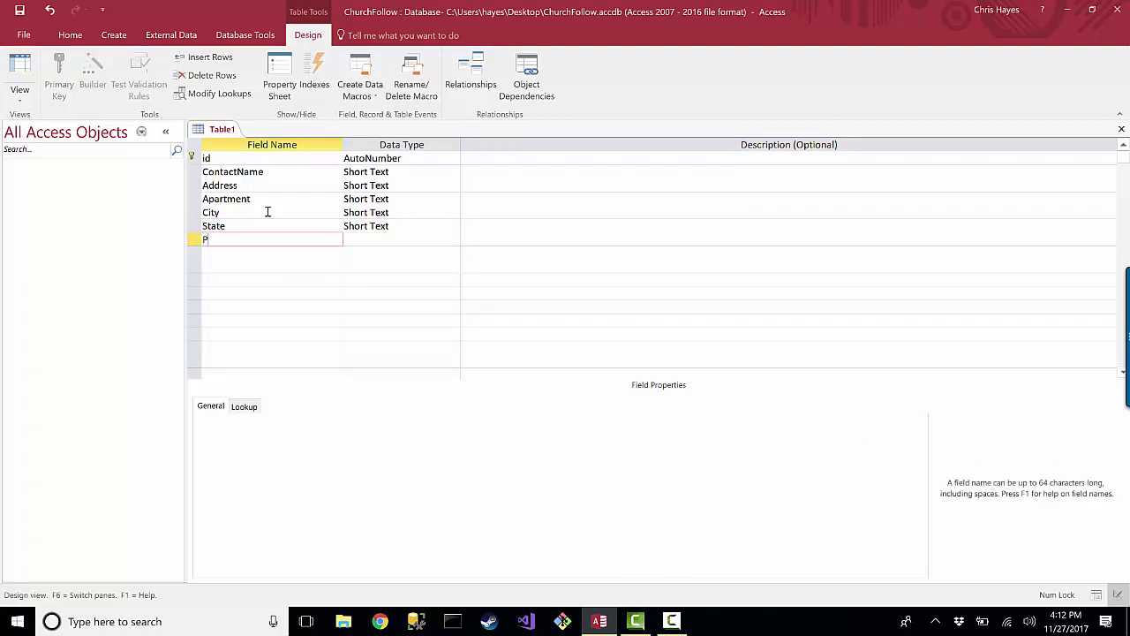
{"action": "type", "text": "ostalCode"}
{"action": "key", "text": "Tab"}
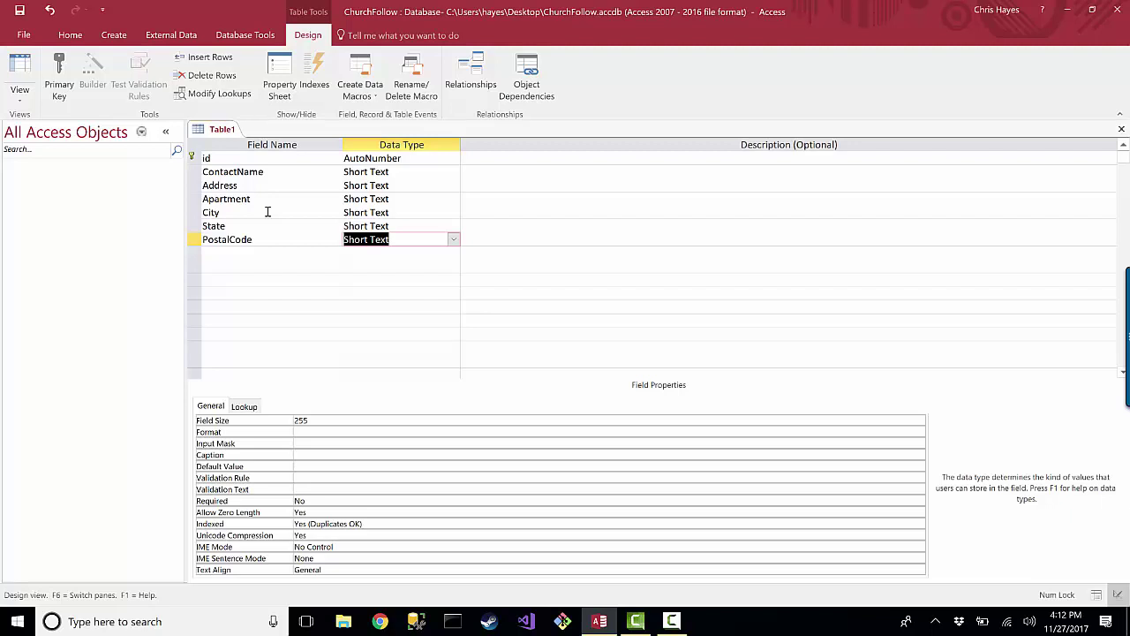
{"action": "key", "text": "Tab"}
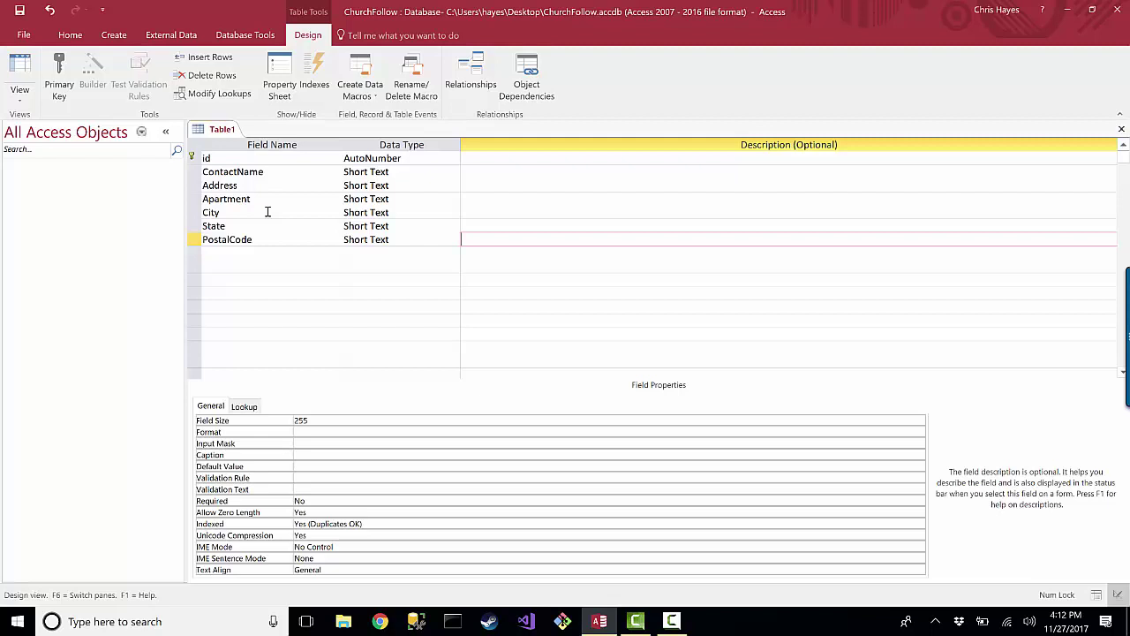
{"action": "key", "text": "Tab"}
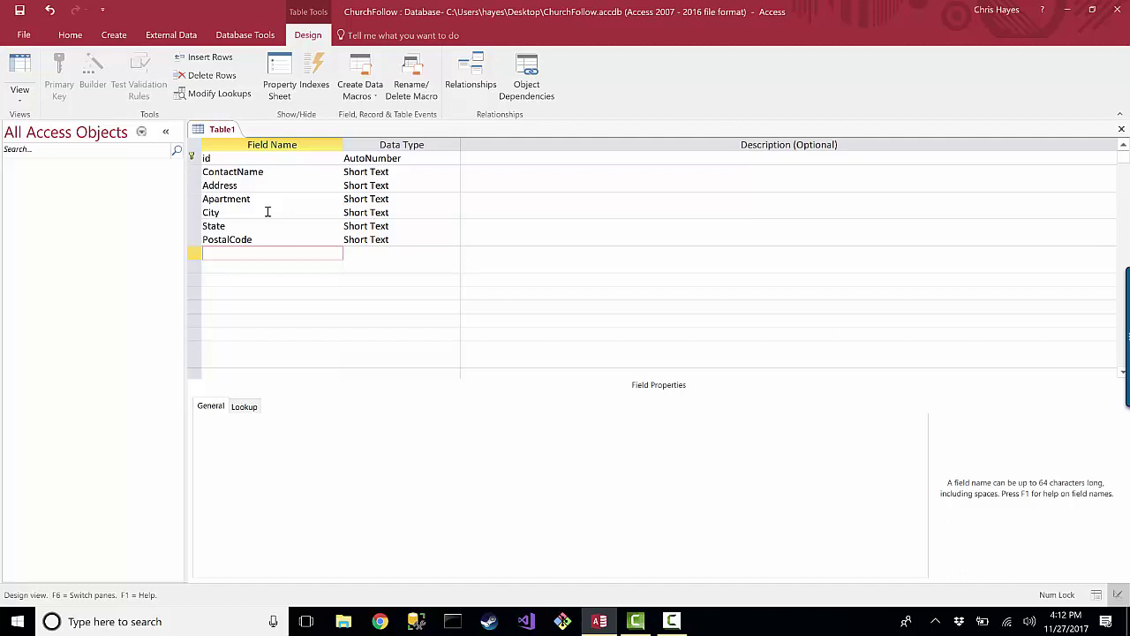
- Add a PrimaryPhone Short Text field, correcting a mistyped name first
{"action": "type", "text": "Pho"}
{"action": "key", "text": "BackSpace"}
{"action": "key", "text": "BackSpace"}
{"action": "key", "text": "BackSpace"}
{"action": "type", "text": "P"}
{"action": "key", "text": "BackSpace"}
{"action": "type", "text": "Primar"}
{"action": "type", "text": "yPhone"}
{"action": "key", "text": "Tab"}
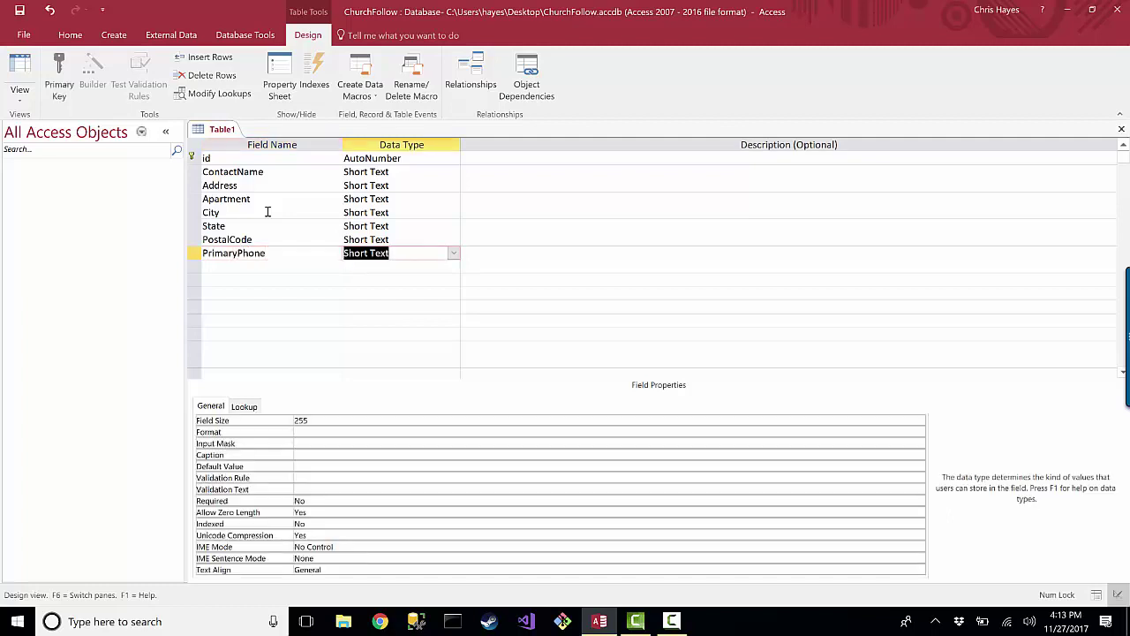
{"action": "key", "text": "Tab"}
{"action": "key", "text": "Tab"}
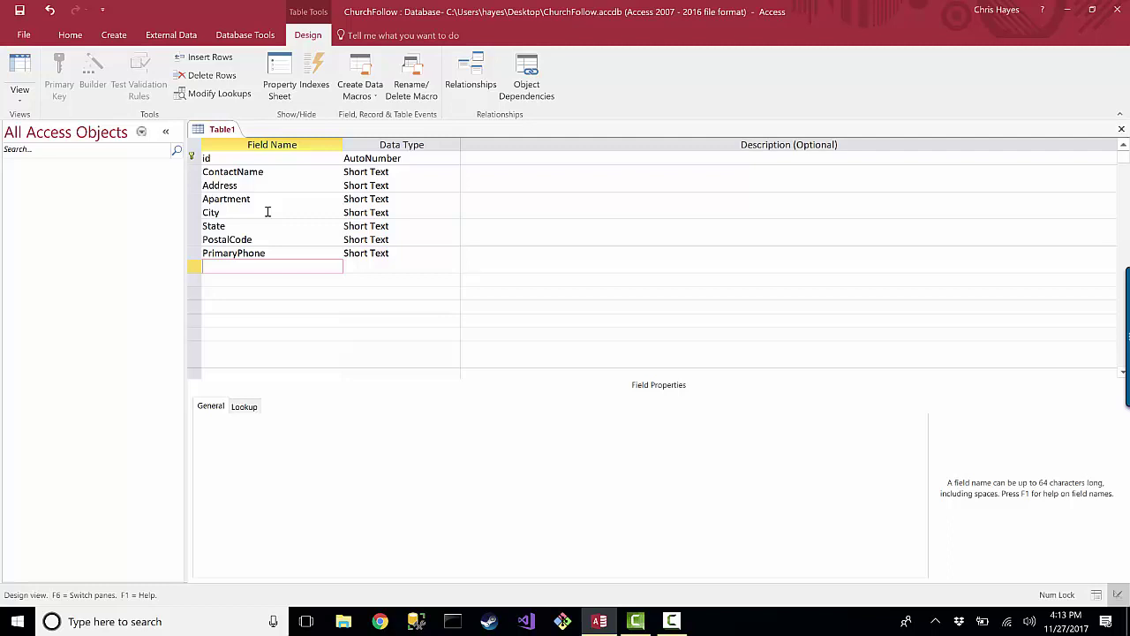
- Enter an Email field below PrimaryPhone, keeping the Short Text data type
{"action": "type", "text": "Email"}
{"action": "key", "text": "Tab"}
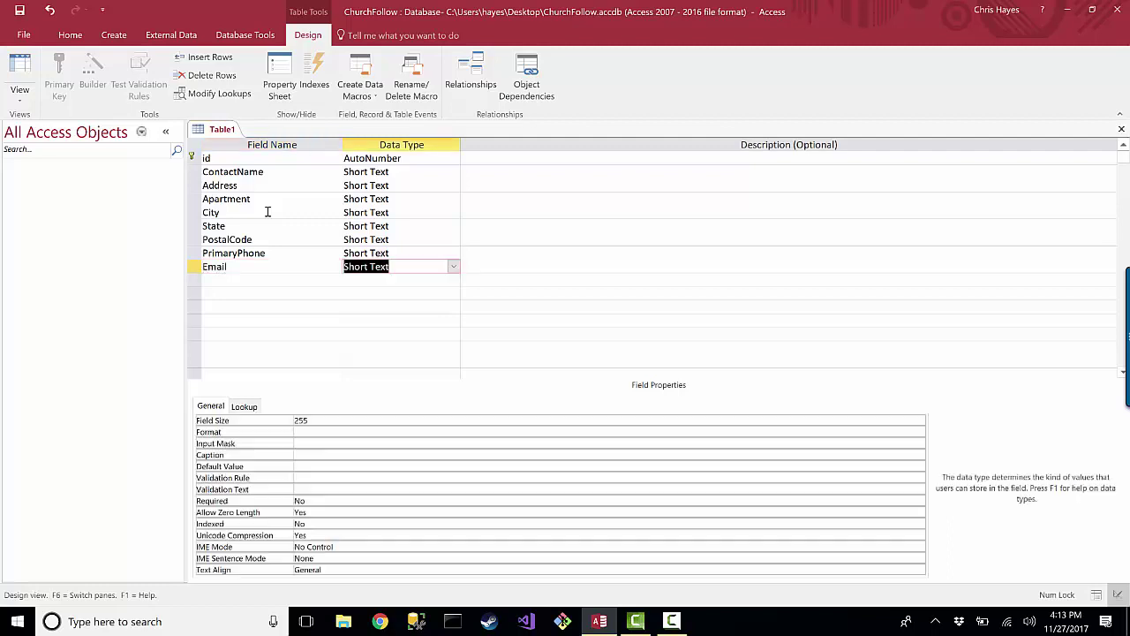
{"action": "key", "text": "Tab"}
{"action": "key", "text": "Tab"}
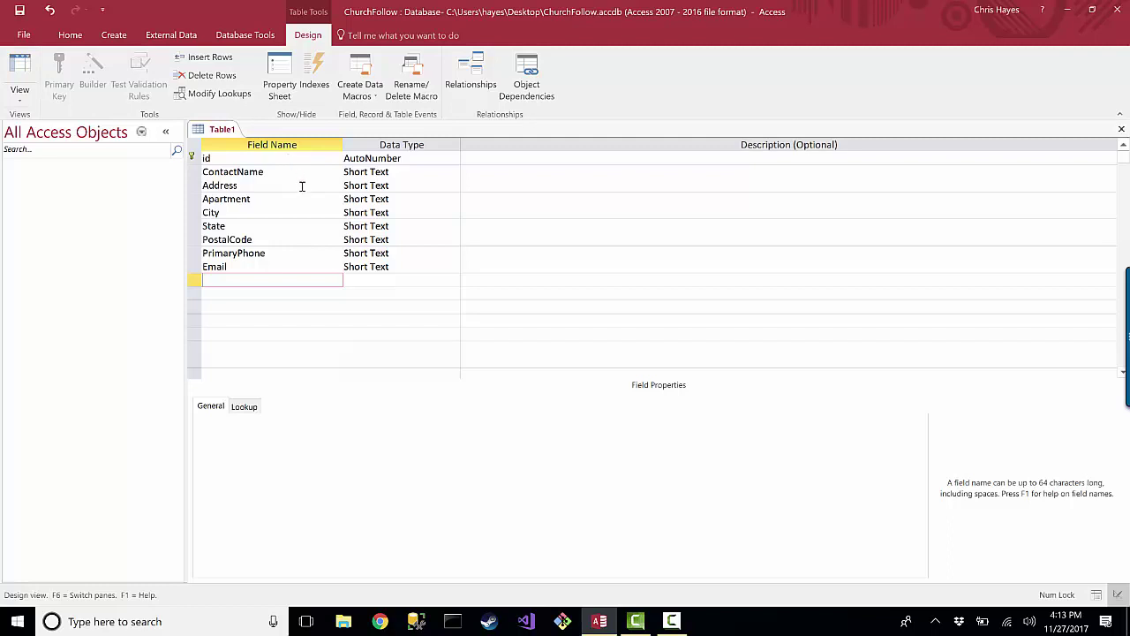
- Save the table design from the Home tab with the table name 'Contacts'
{"action": "left_click", "coordinate": [71, 36]}
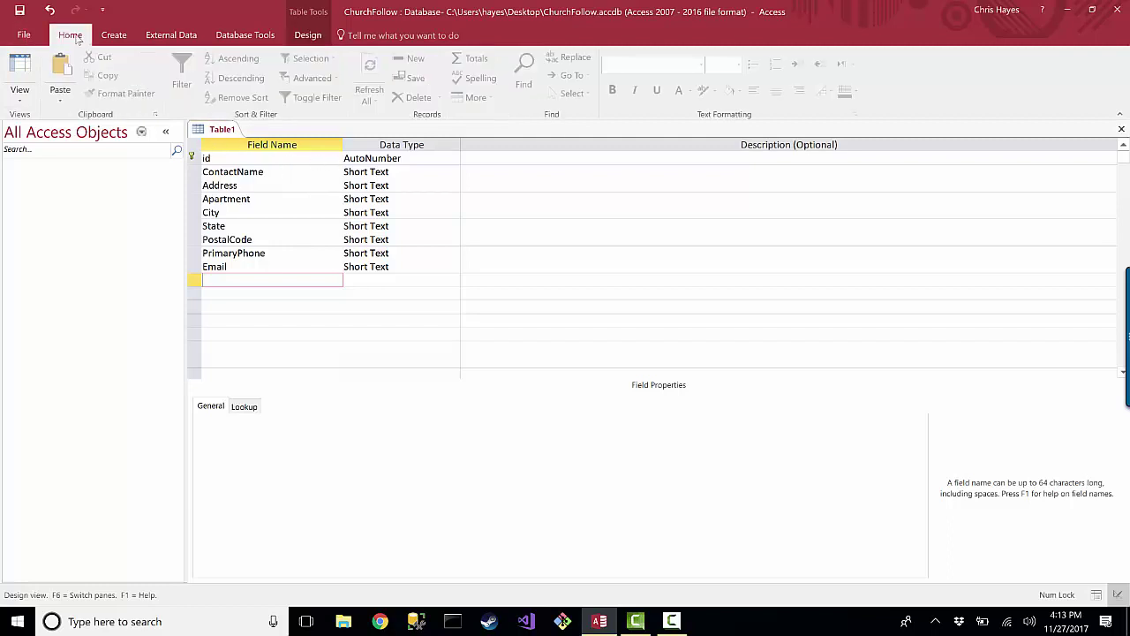
{"action": "left_click", "coordinate": [19, 10]}
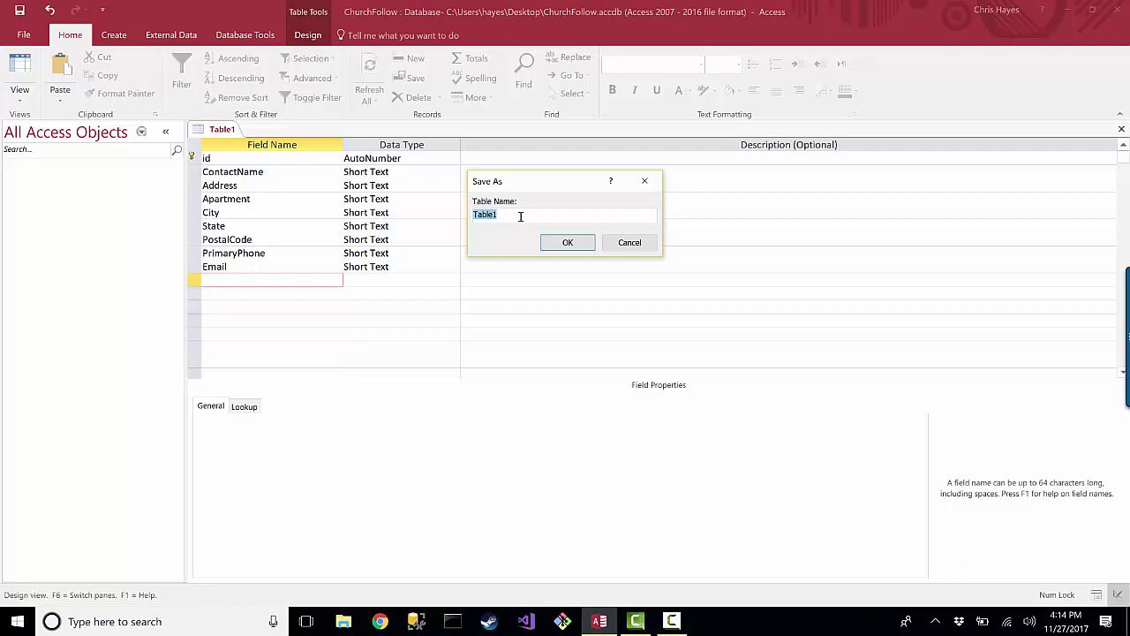
{"action": "type", "text": "Conta"}
{"action": "type", "text": "cts"}
{"action": "key", "text": "Return"}
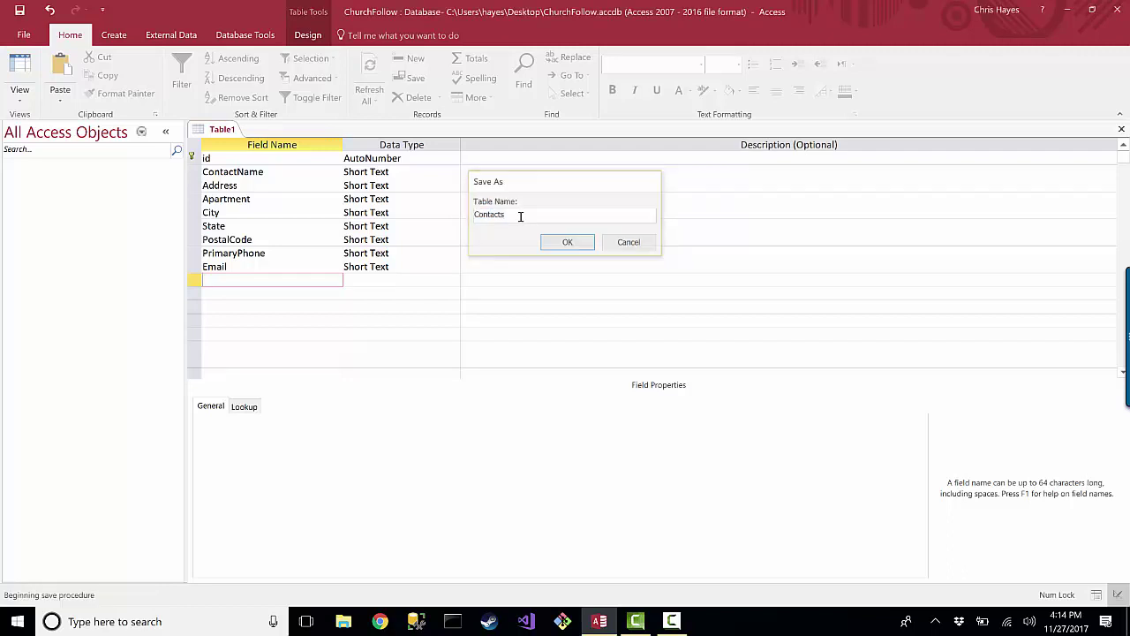